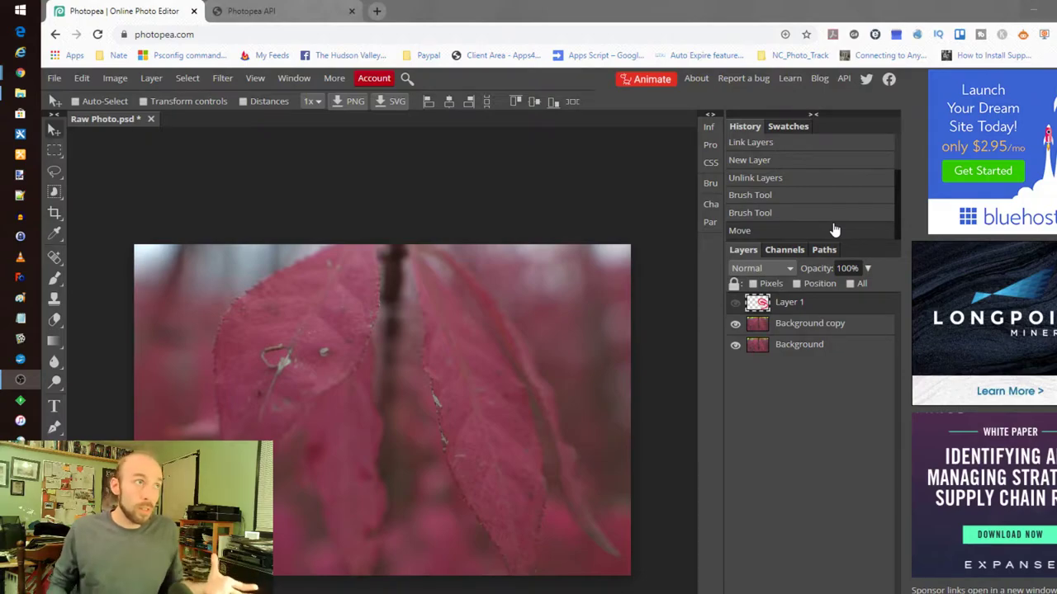
Glance at the Filter menu, then pick and load DSC_0193.NEF from the Croton_Resevouir_10-29-2019 folder.
click(212, 78)
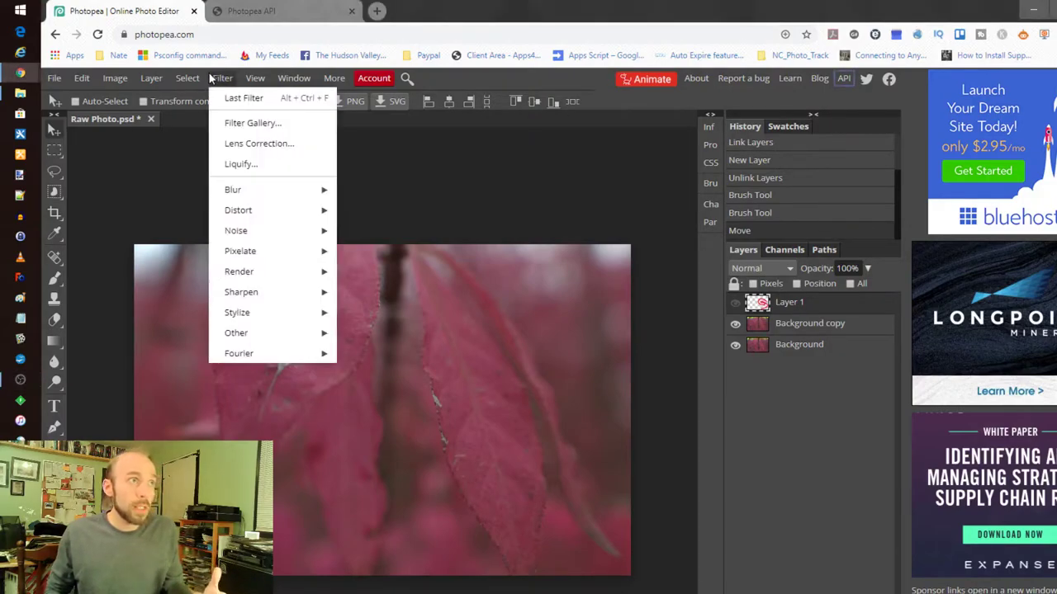
click(626, 216)
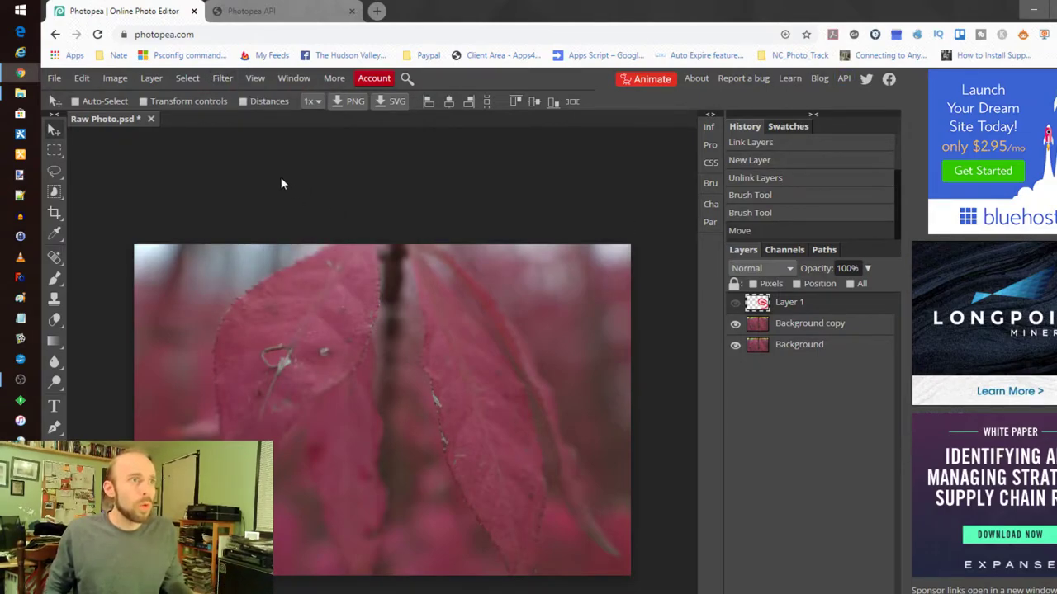
click(51, 79)
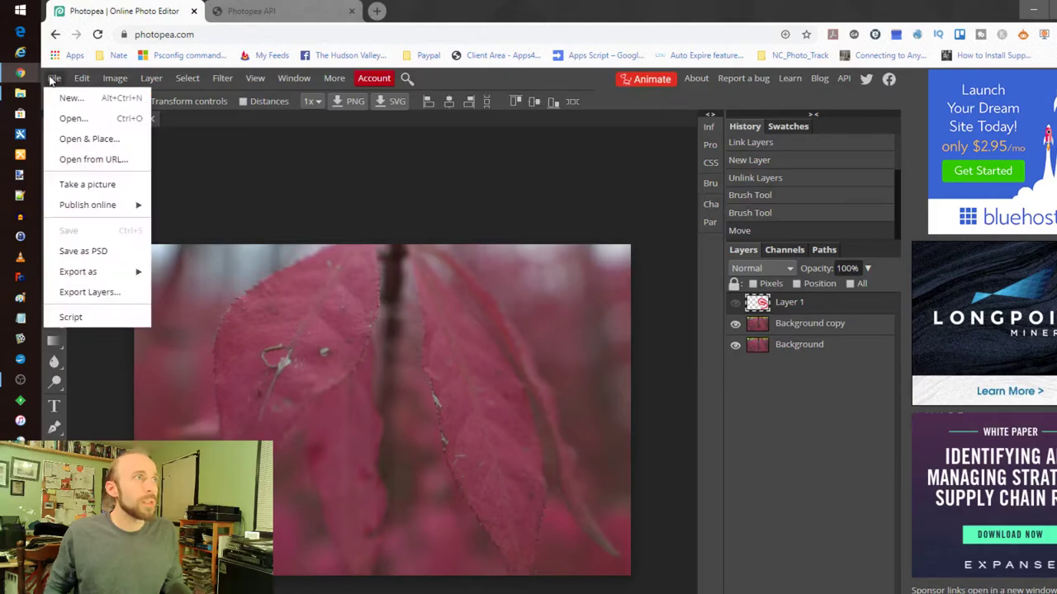
click(78, 137)
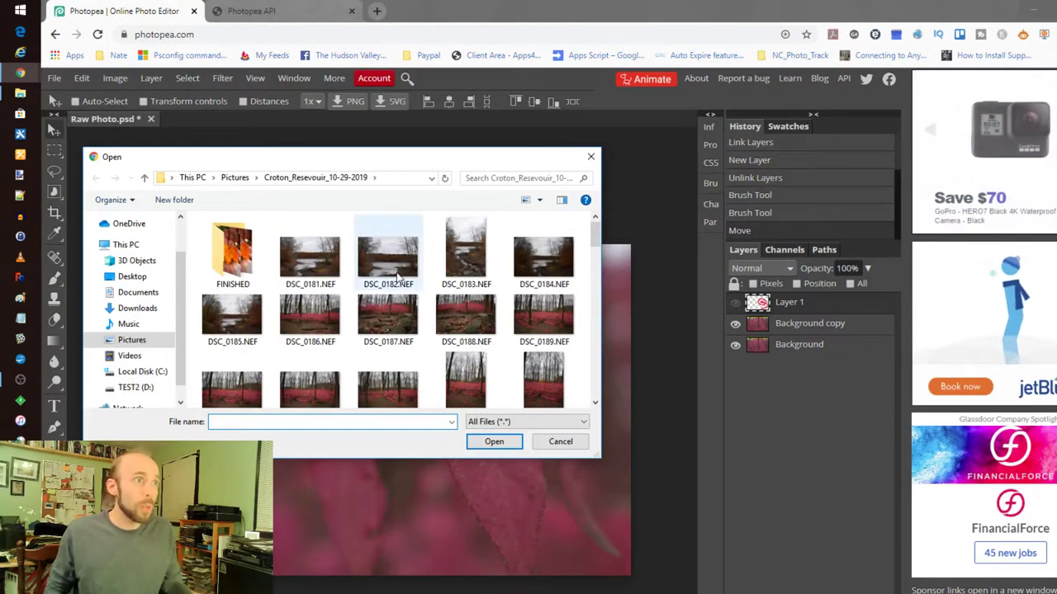
scroll(475, 350, down, 2)
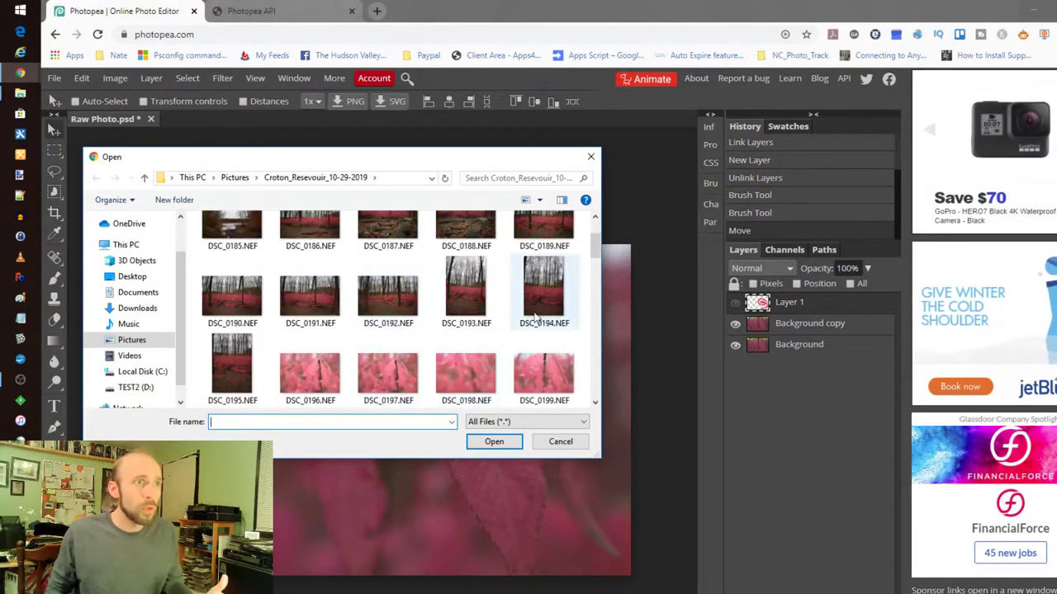
click(465, 289)
click(492, 442)
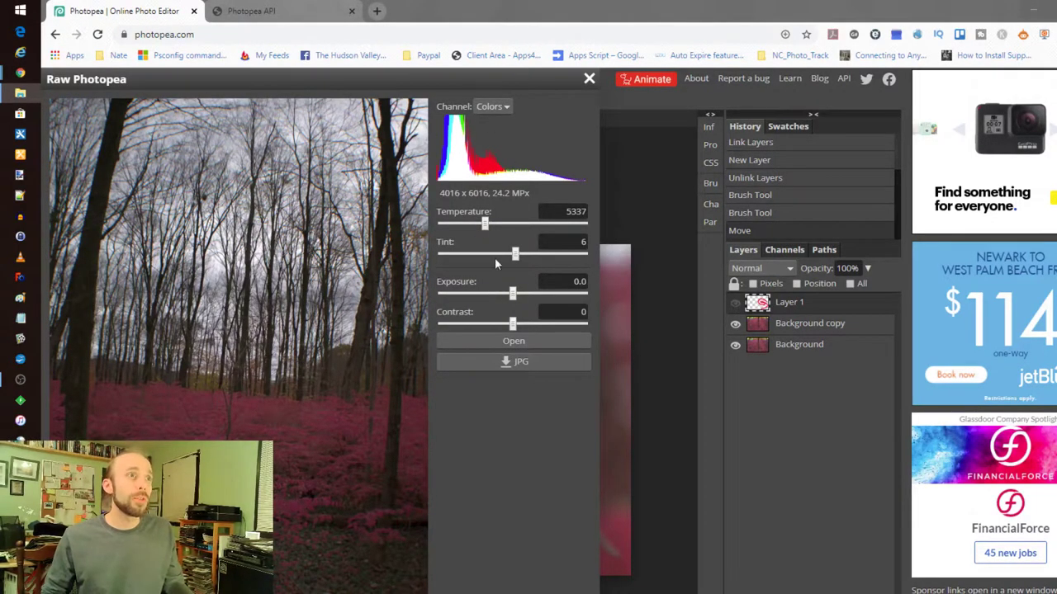
Accept the raw settings at Temperature 5337 and Tint 6 and open the photo.
click(516, 342)
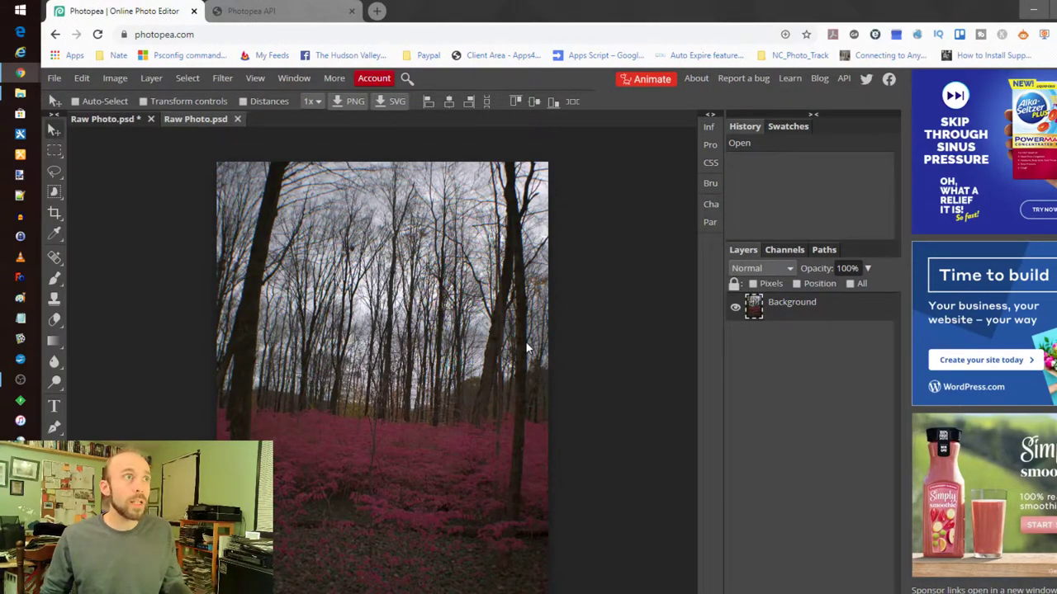
Duplicate the Background layer, then add group Folder 2 containing a new empty Layer 1.
right_click(798, 311)
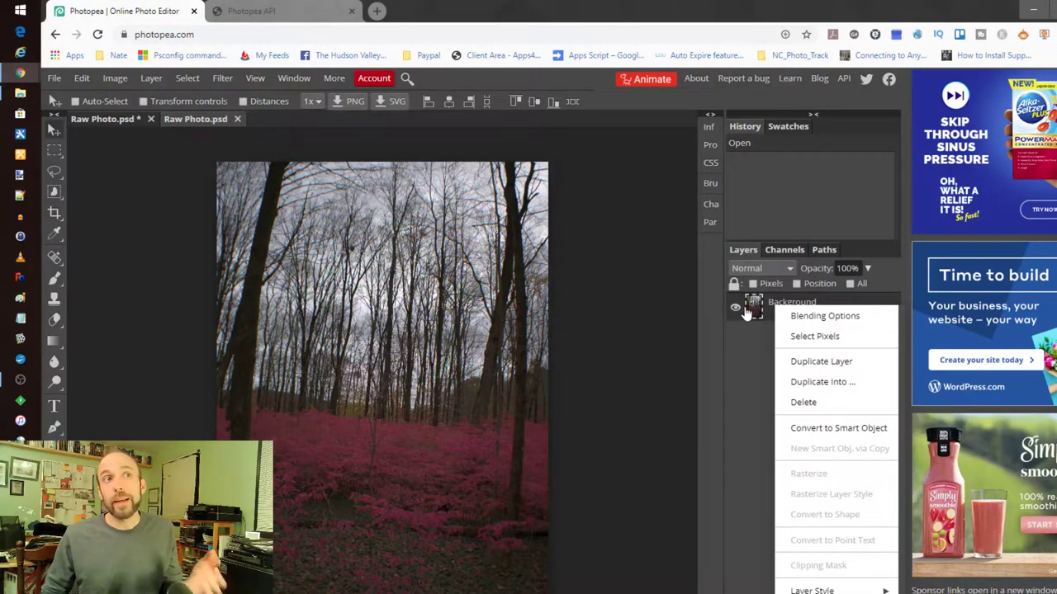
click(752, 353)
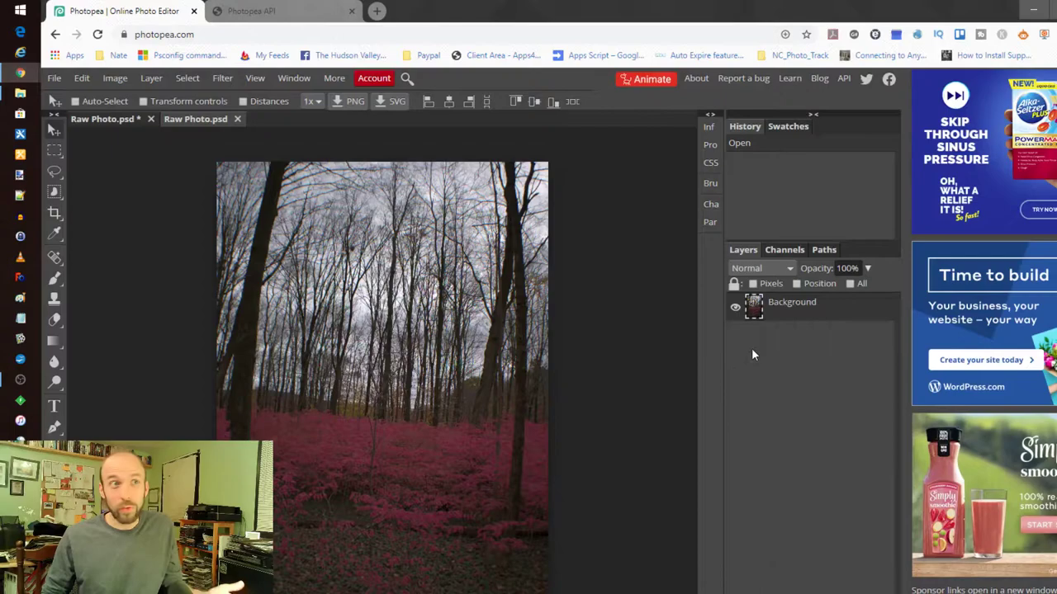
right_click(770, 307)
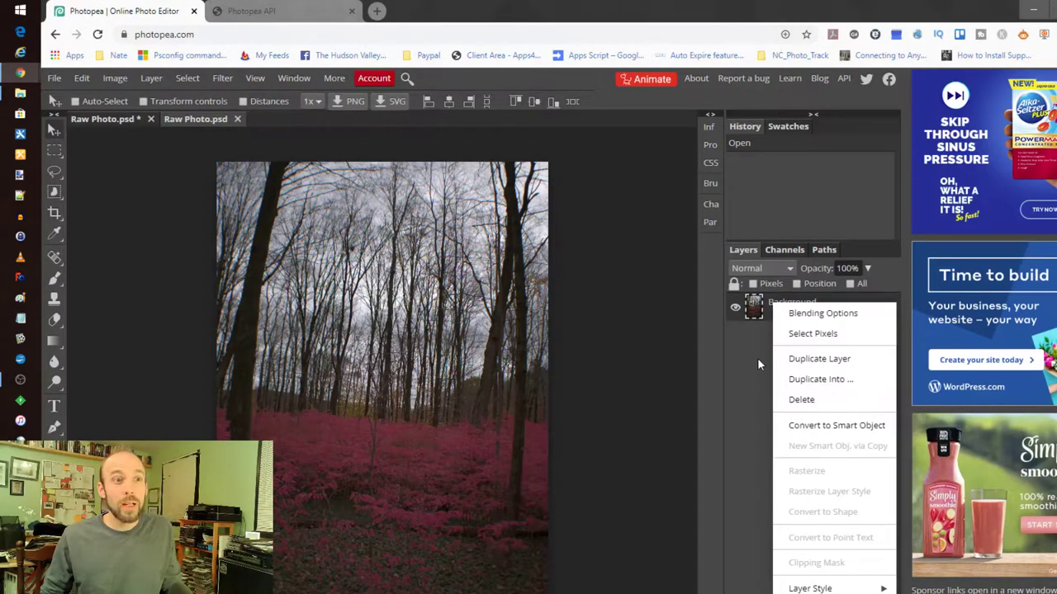
click(758, 360)
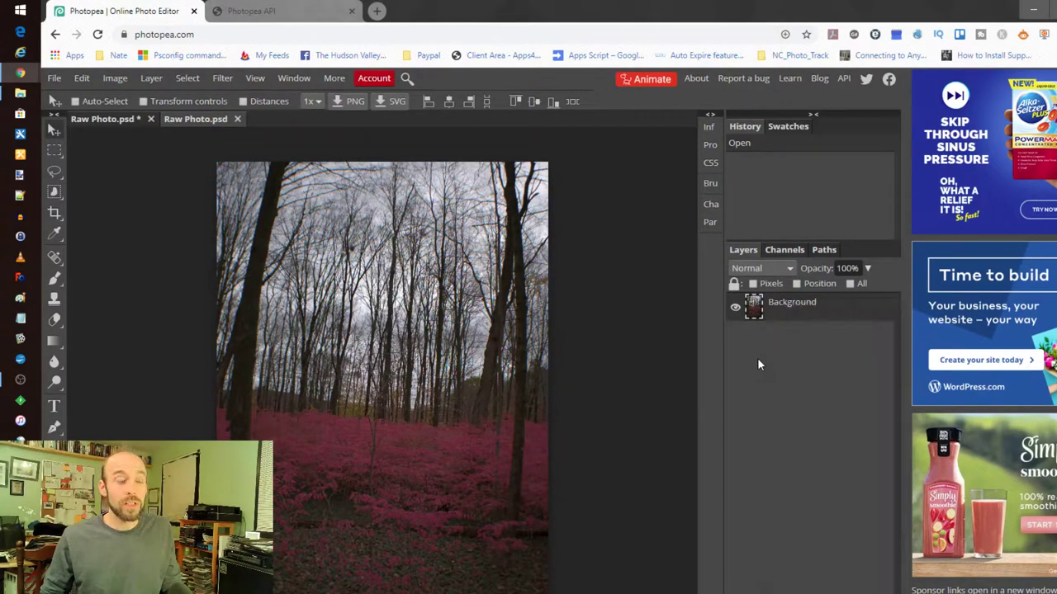
right_click(793, 310)
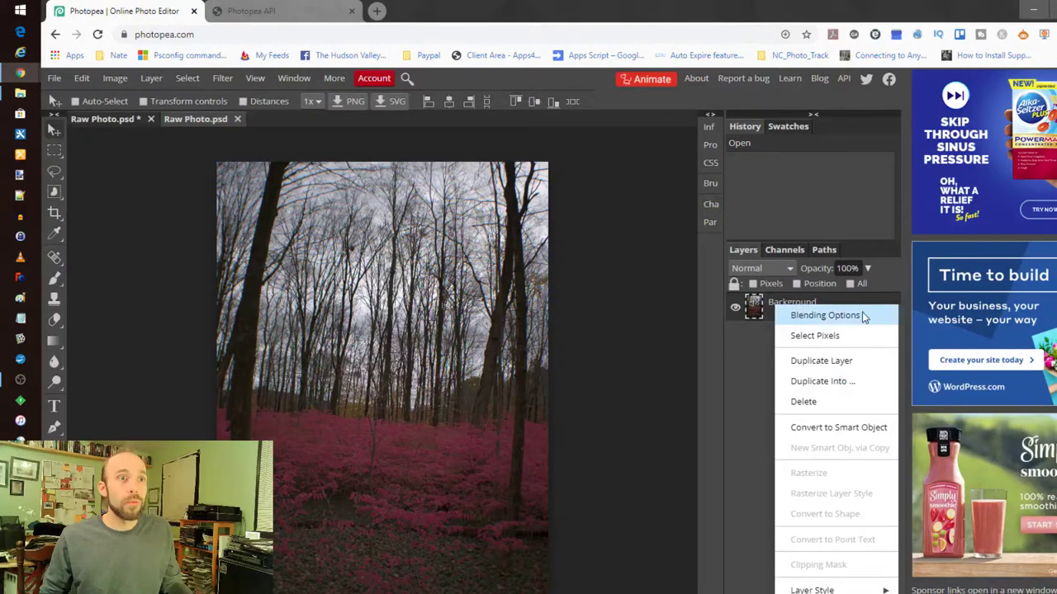
click(843, 366)
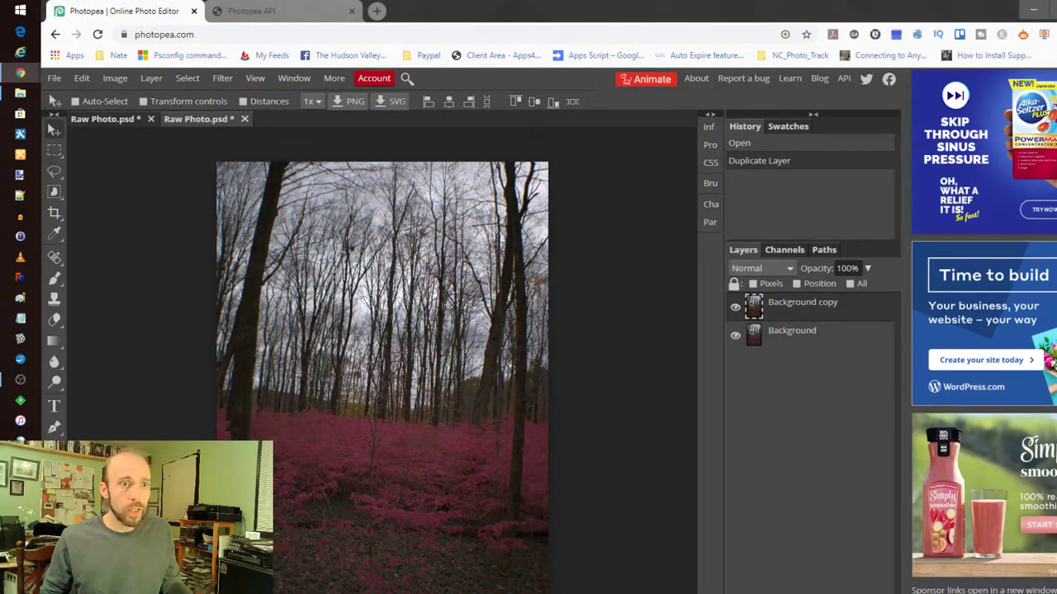
key(ctrl+g)
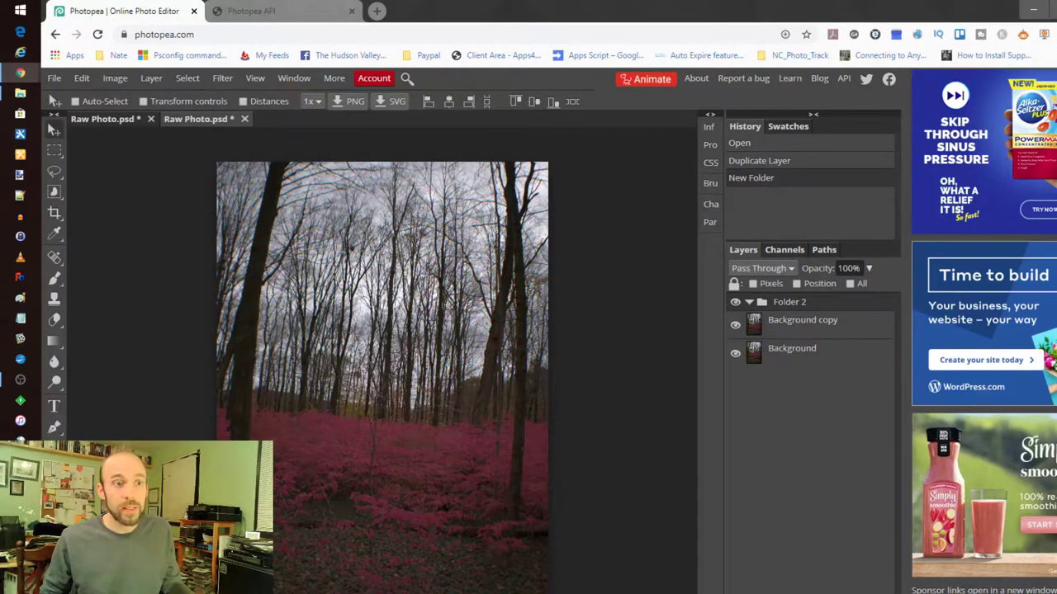
key(ctrl+shift+n)
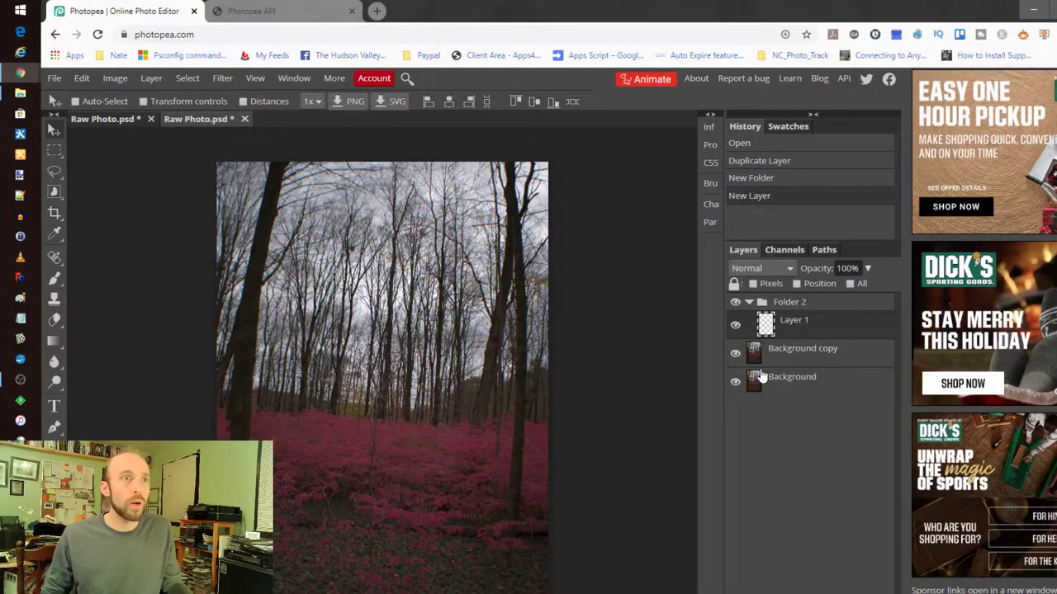
Select Background copy and Background together and link them.
click(797, 353)
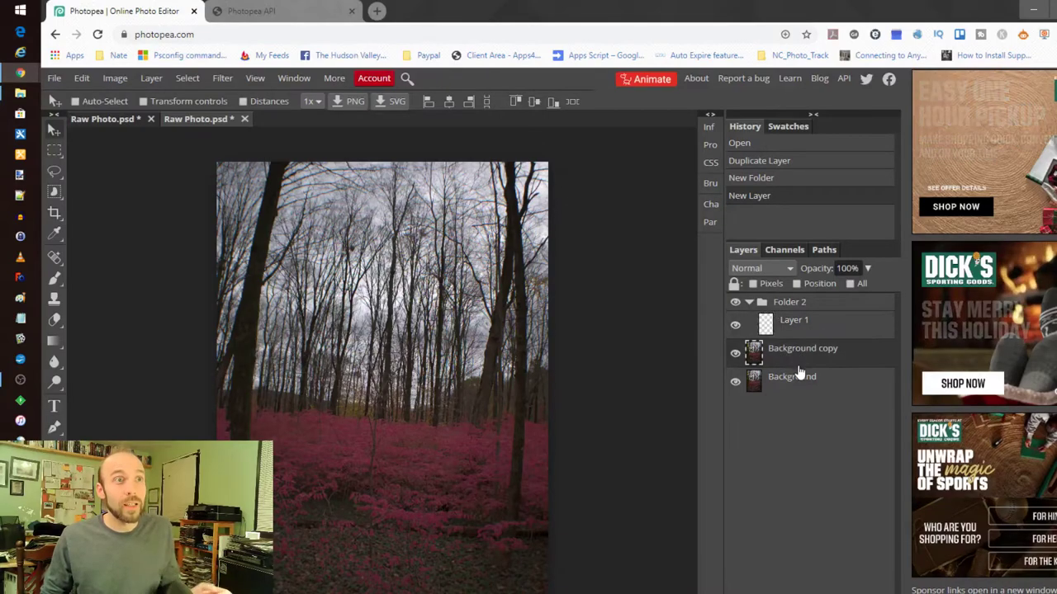
click(797, 378)
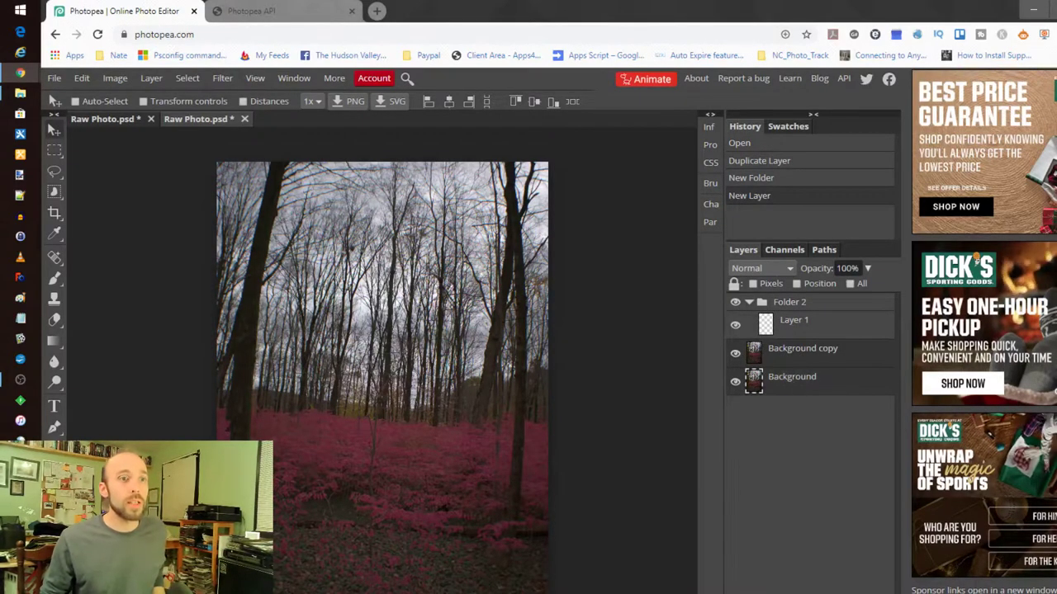
click(778, 580)
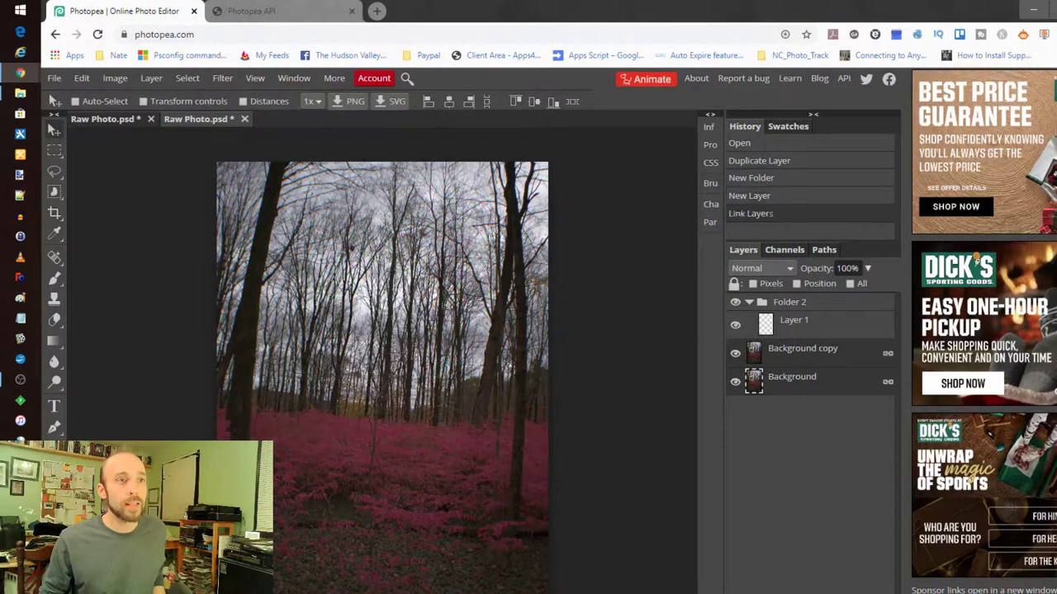
click(835, 362)
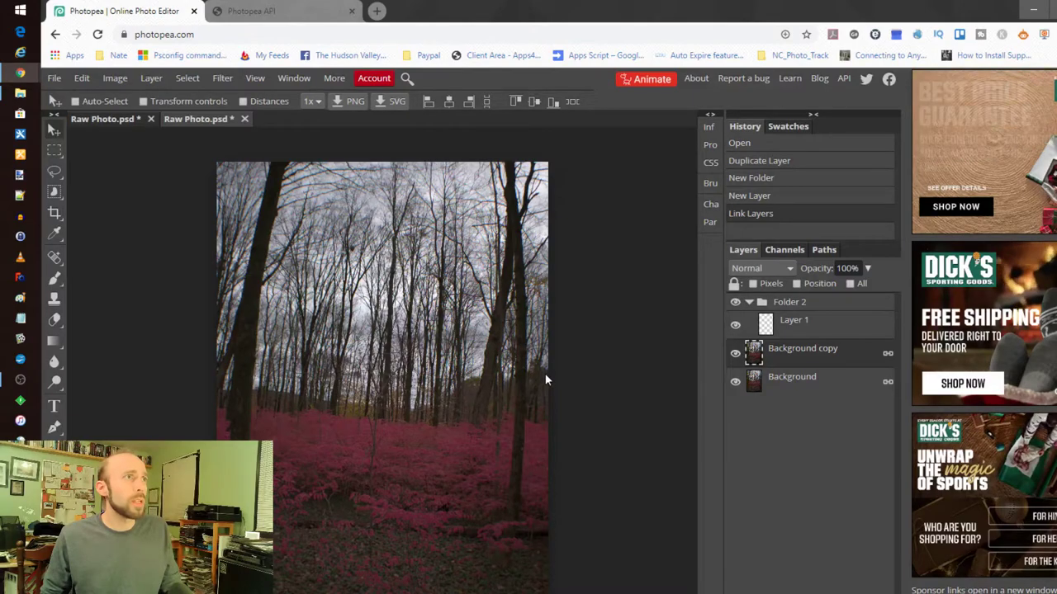
Apply a Curves adjustment with the middle of the RGB curve nudged slightly downward.
click(225, 80)
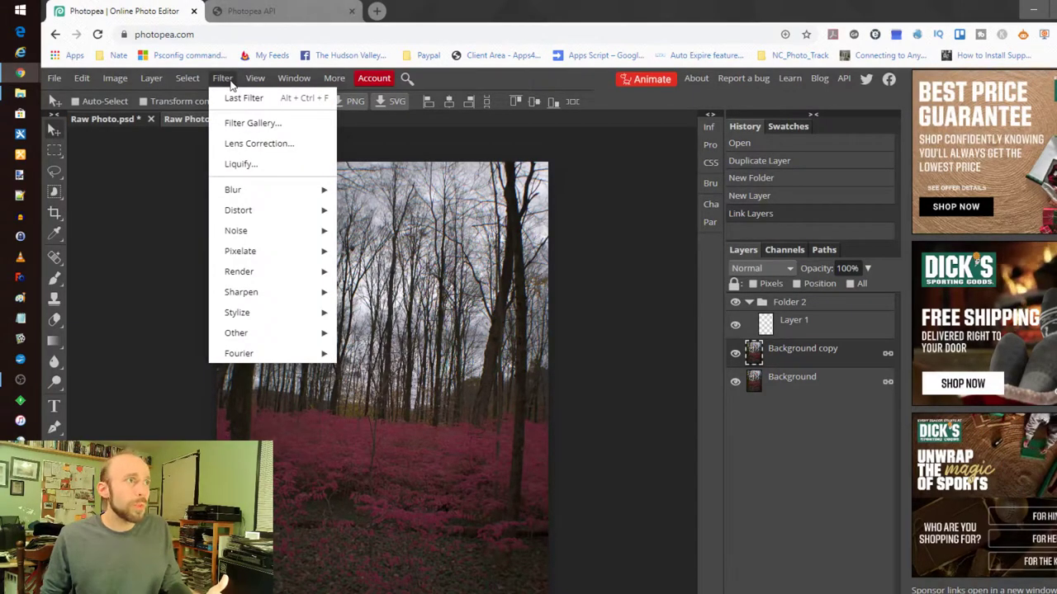
mouse_move(240, 191)
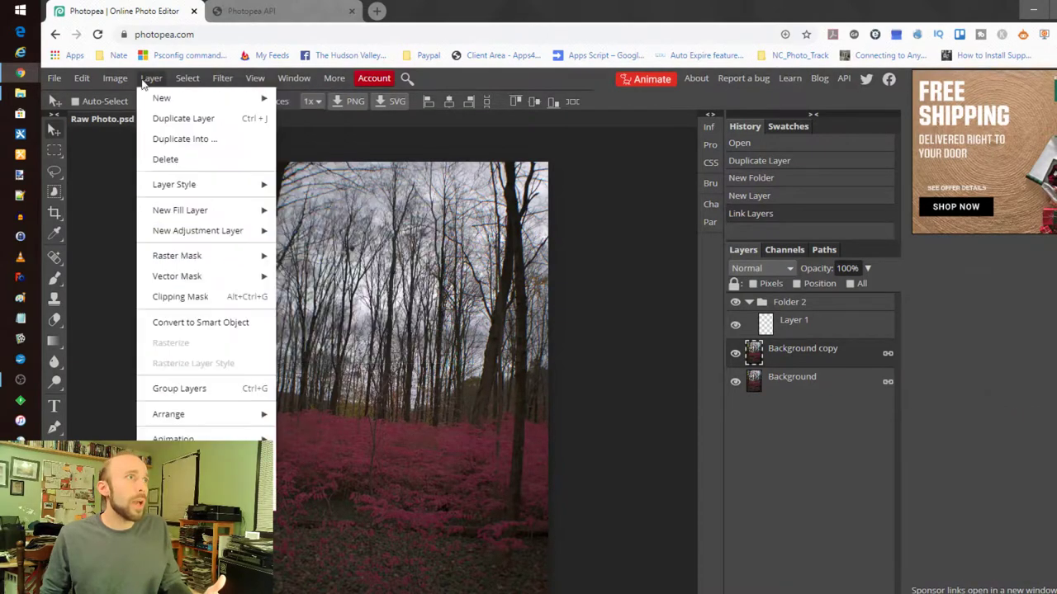
mouse_move(118, 83)
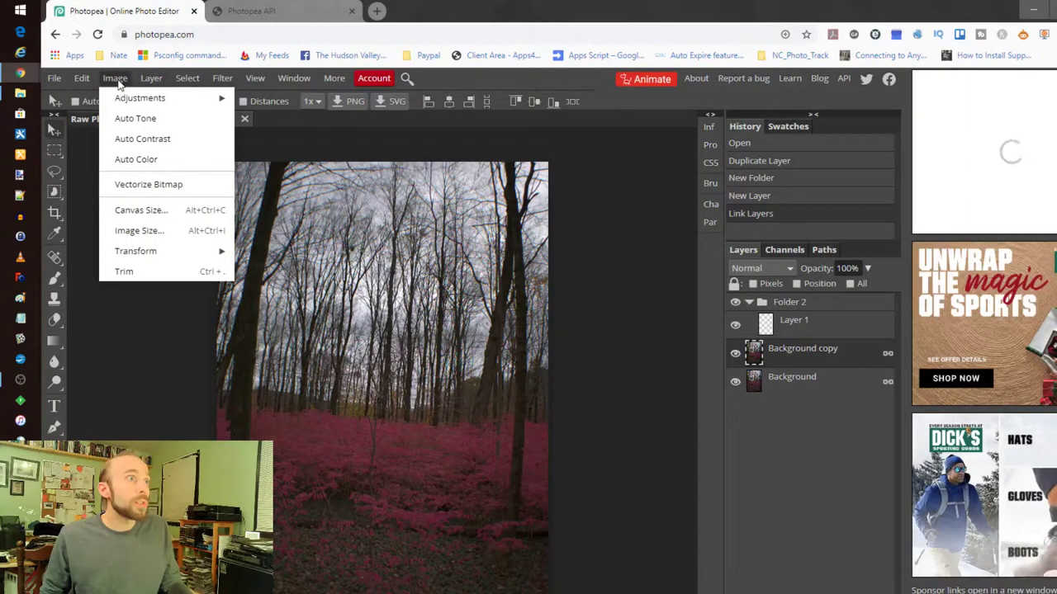
mouse_move(144, 83)
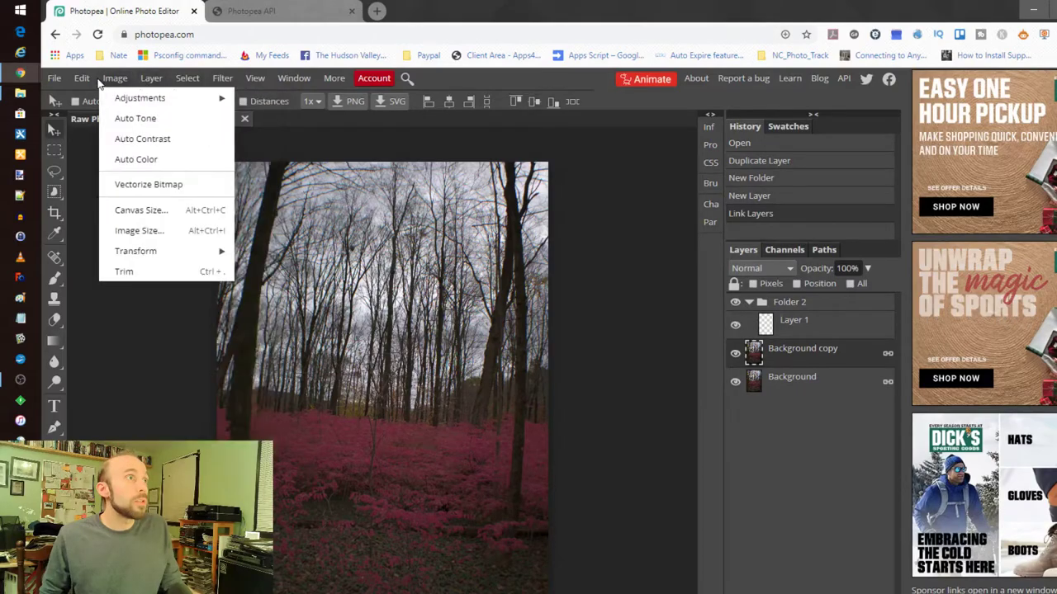
mouse_move(210, 97)
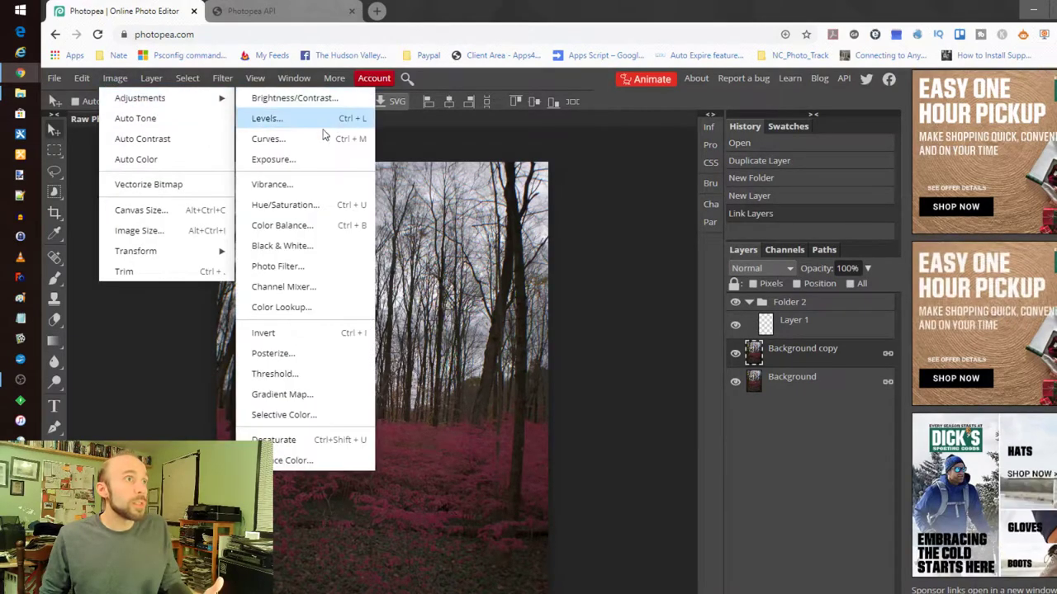
click(265, 139)
mouse_move(202, 332)
mouse_down()
mouse_move(221, 358)
mouse_move(203, 327)
mouse_move(210, 334)
mouse_up()
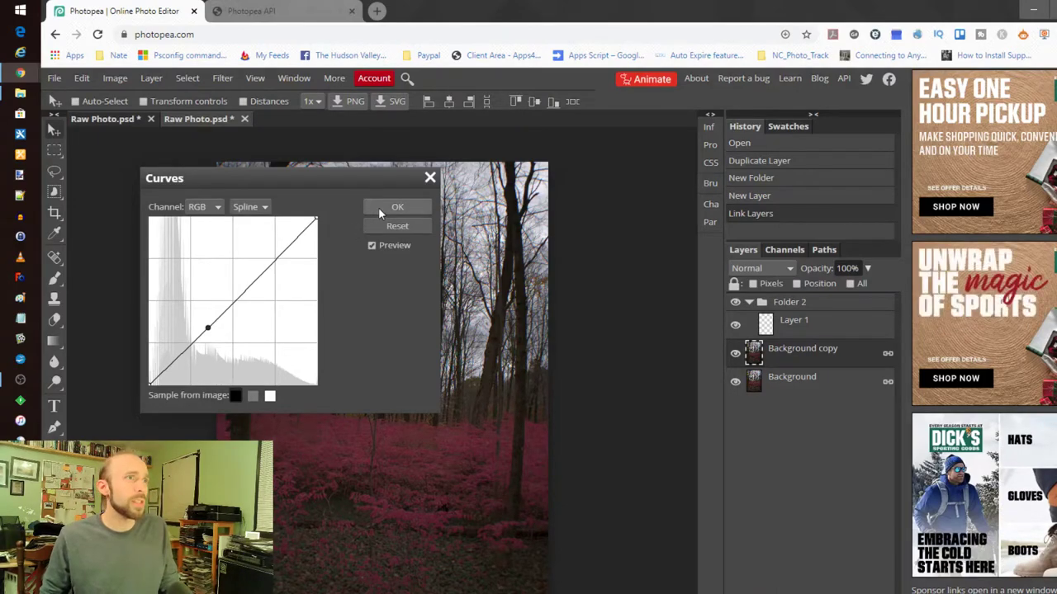
click(377, 207)
Apply a Hue/Saturation adjustment with Saturation raised to +20.
click(115, 78)
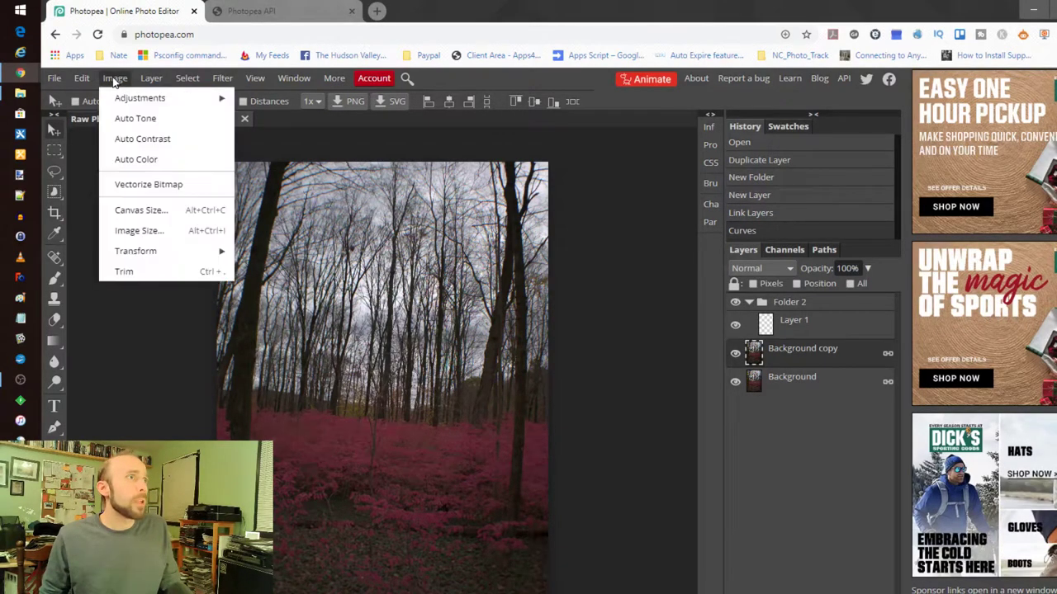
mouse_move(135, 105)
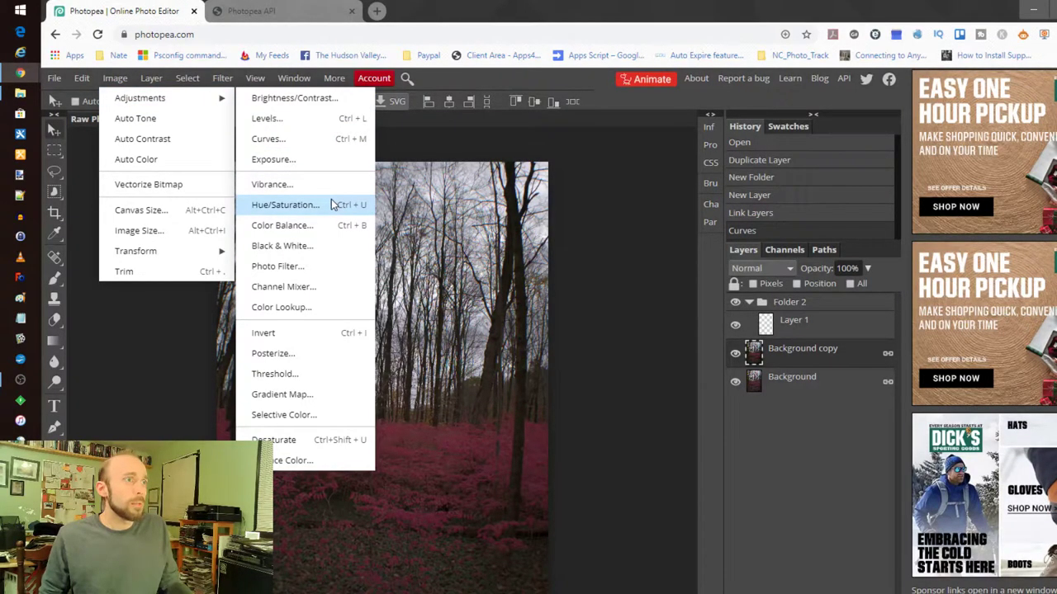
click(289, 204)
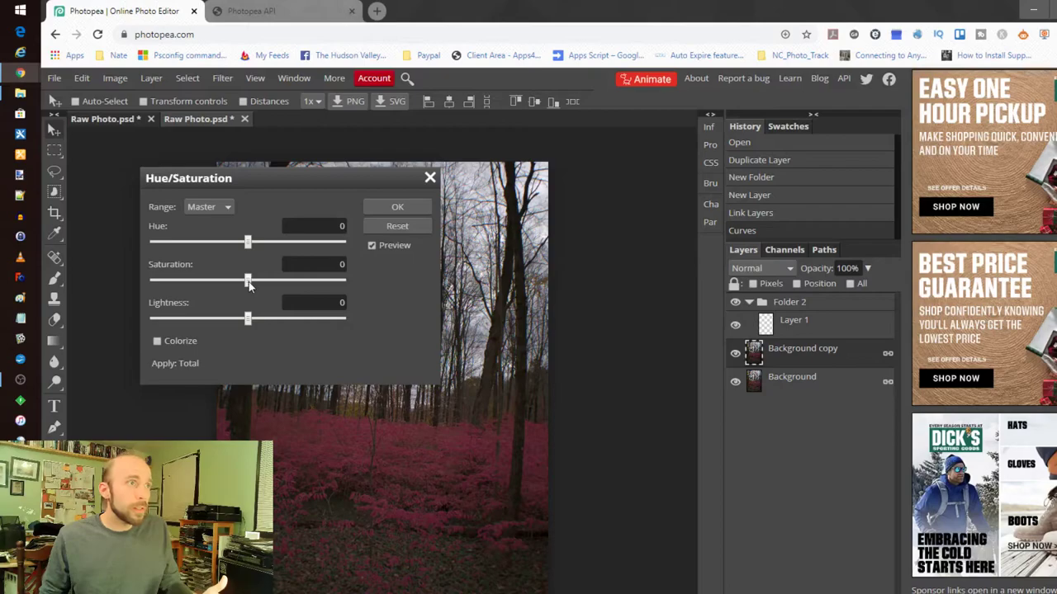
drag(248, 281, 266, 284)
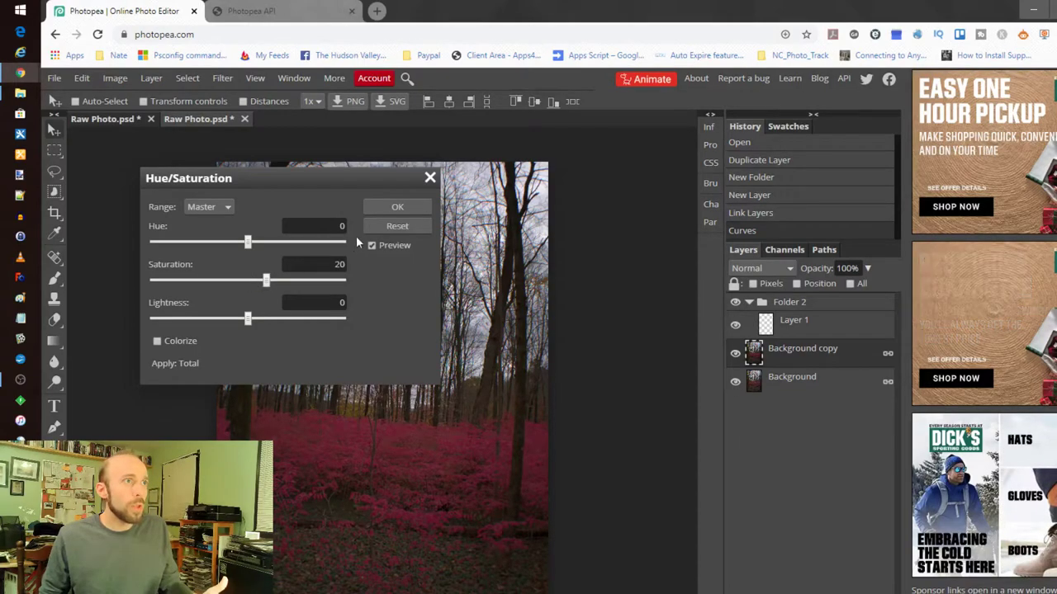
click(400, 209)
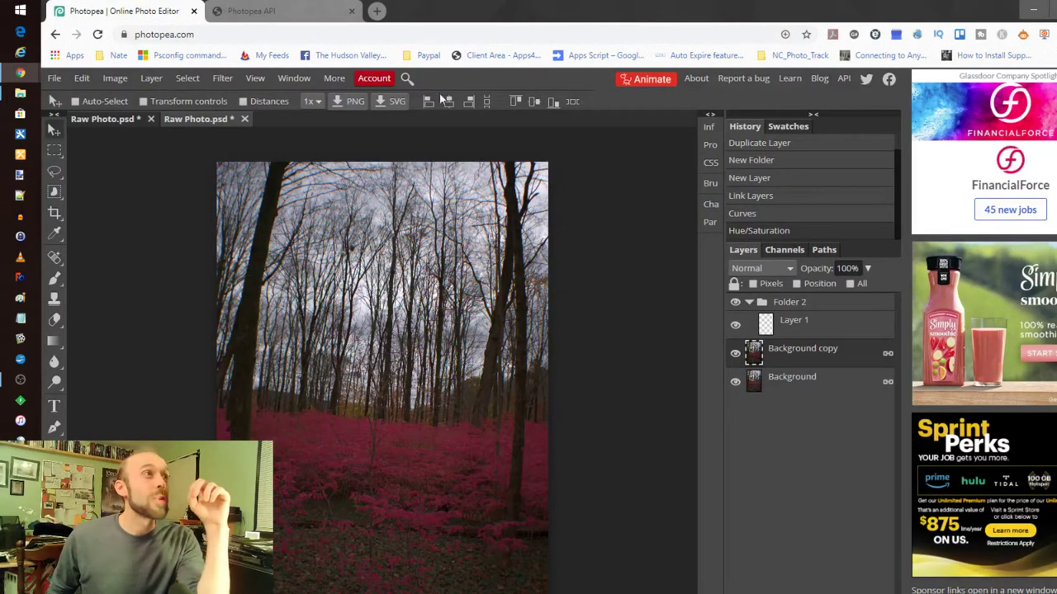
click(299, 15)
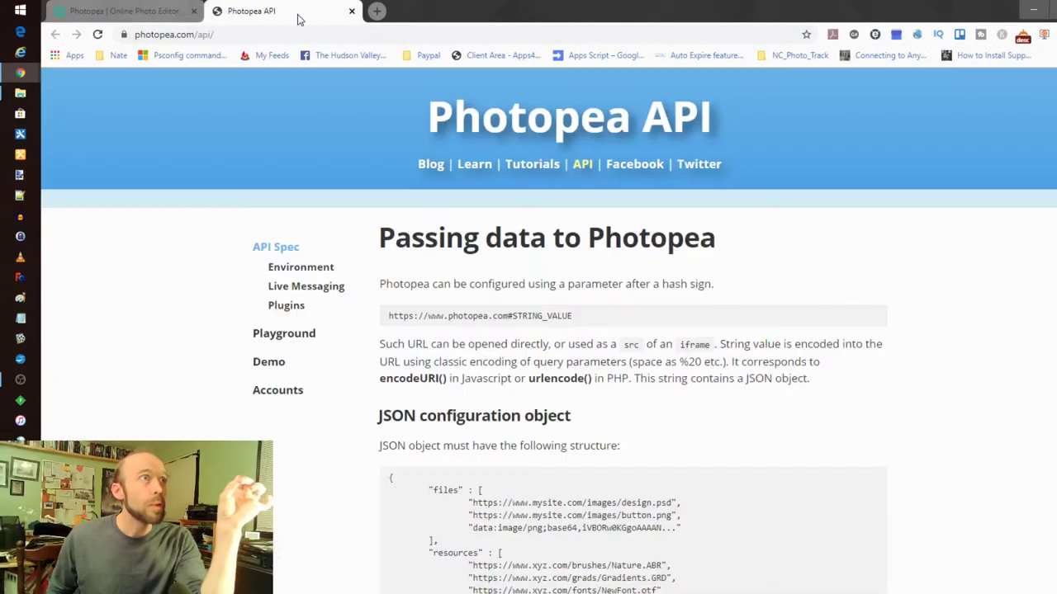
scroll(529, 356, down, 5)
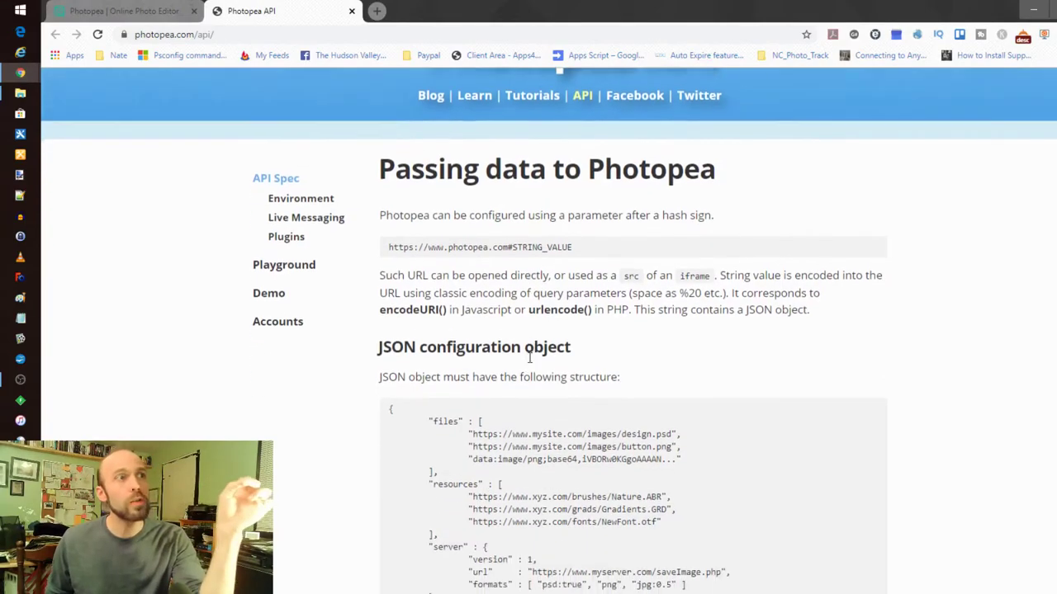
scroll(529, 357, down, 2)
scroll(529, 355, down, 1)
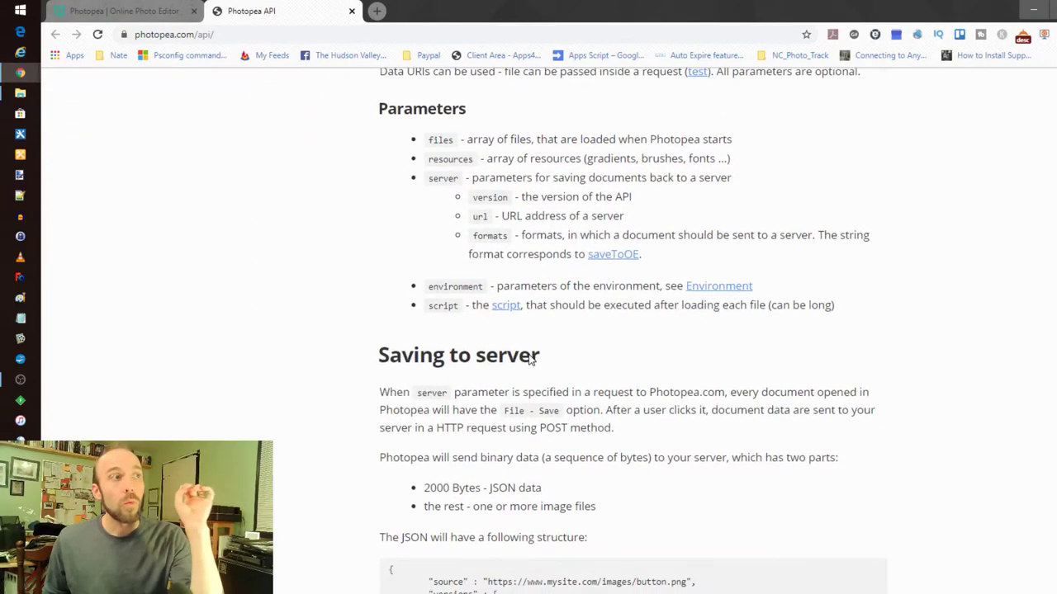
scroll(529, 355, down, 4)
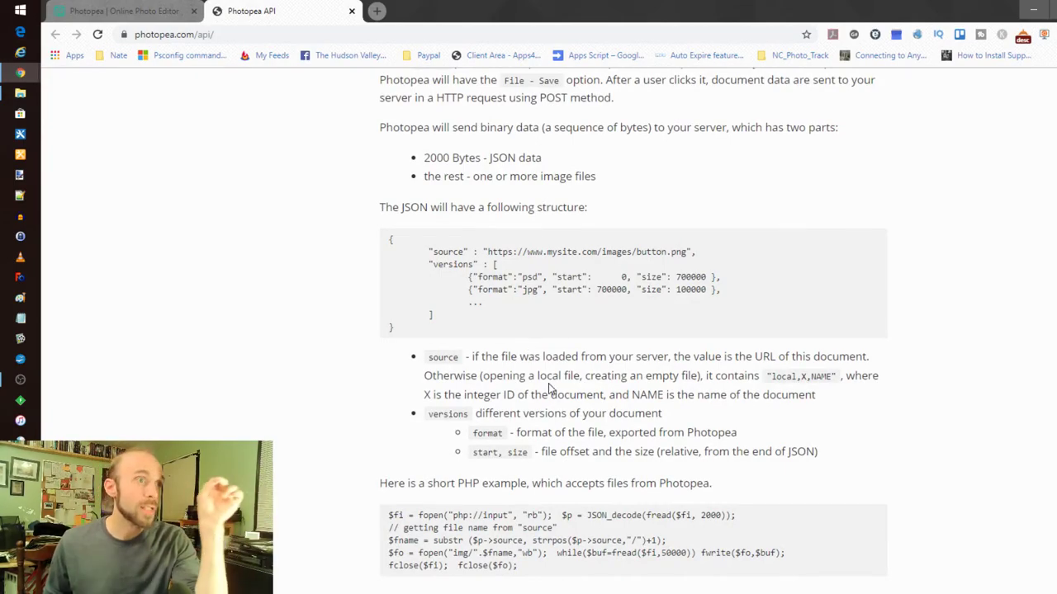
scroll(549, 386, up, 9)
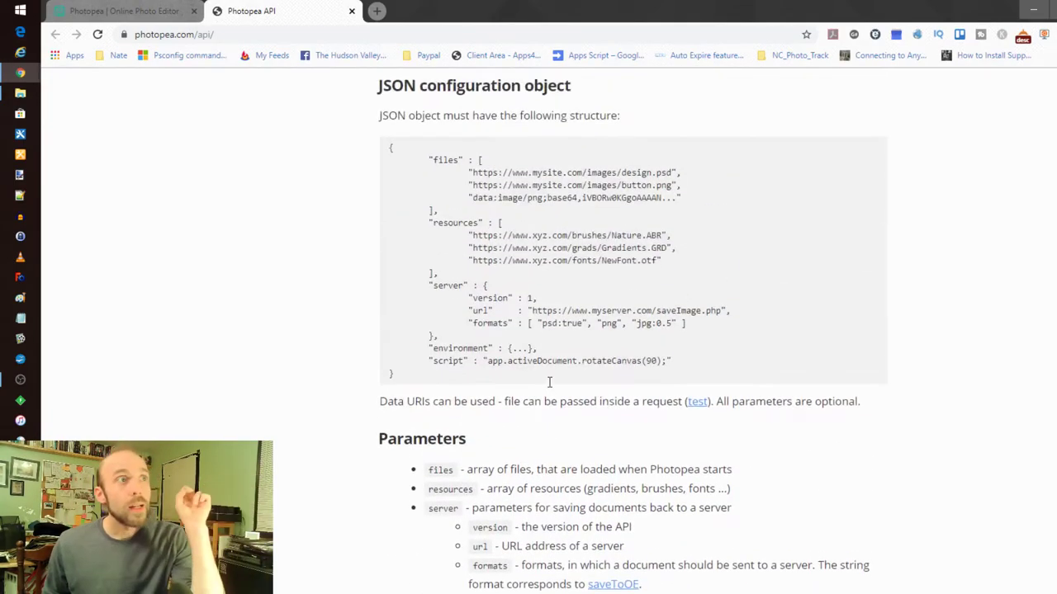
scroll(549, 383, up, 3)
scroll(549, 380, down, 1)
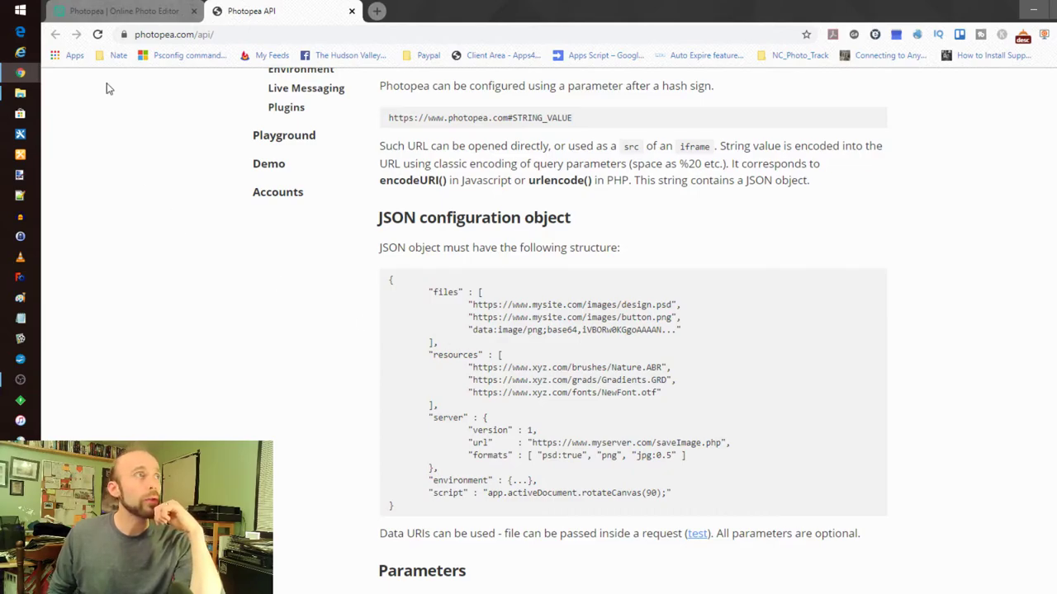
click(105, 11)
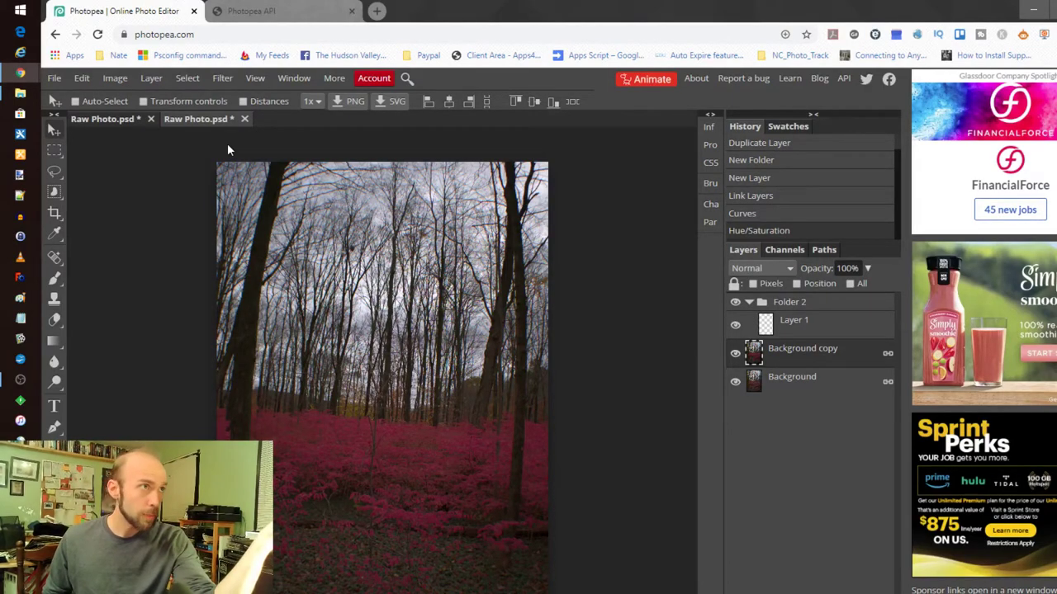
click(54, 78)
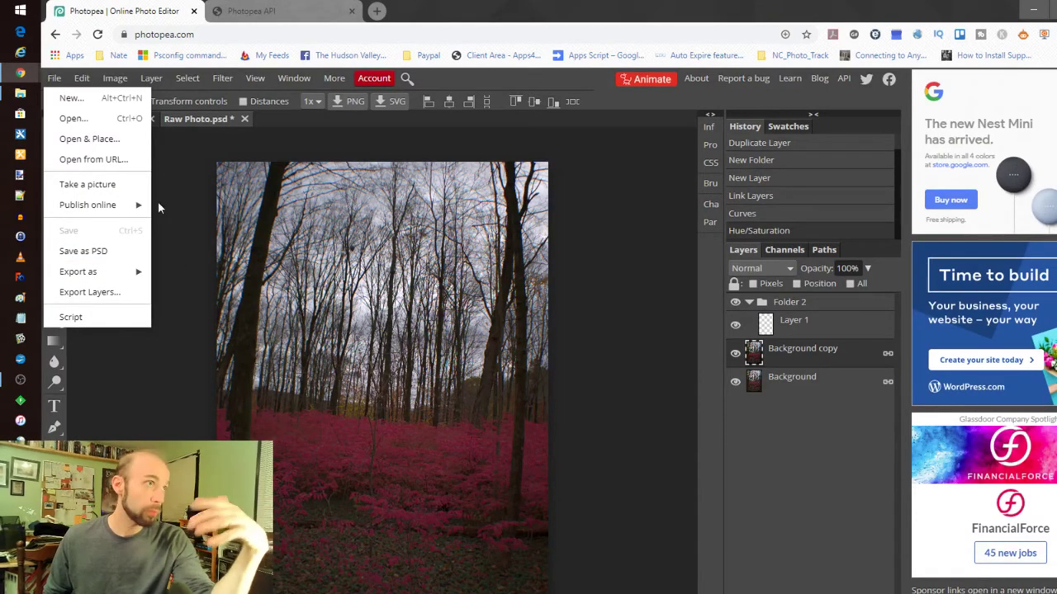
click(255, 78)
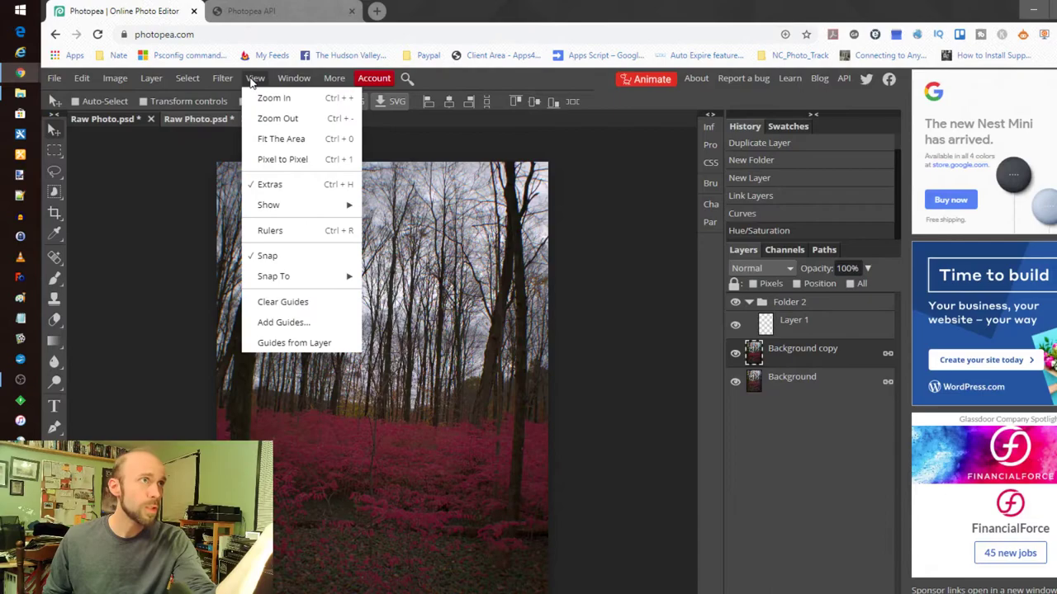
click(625, 368)
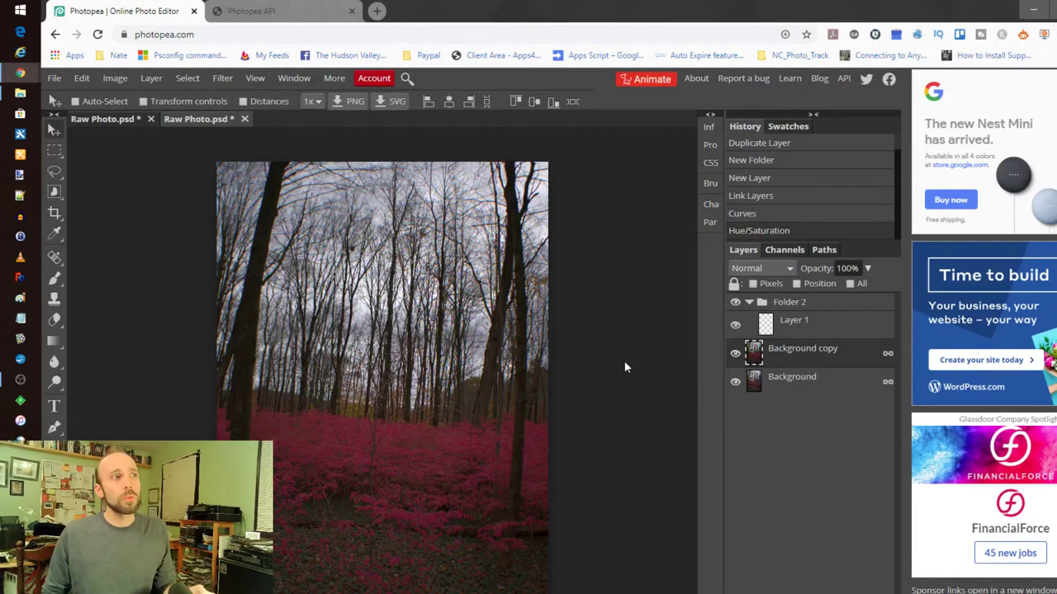